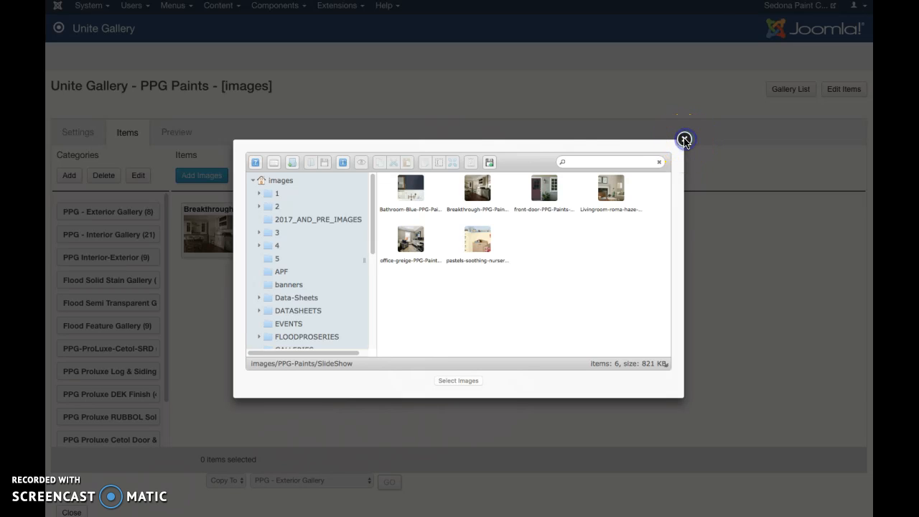
# Step: Close the image browser and open the Unite Gallery component's list of galleries
pyautogui.click(684, 140)
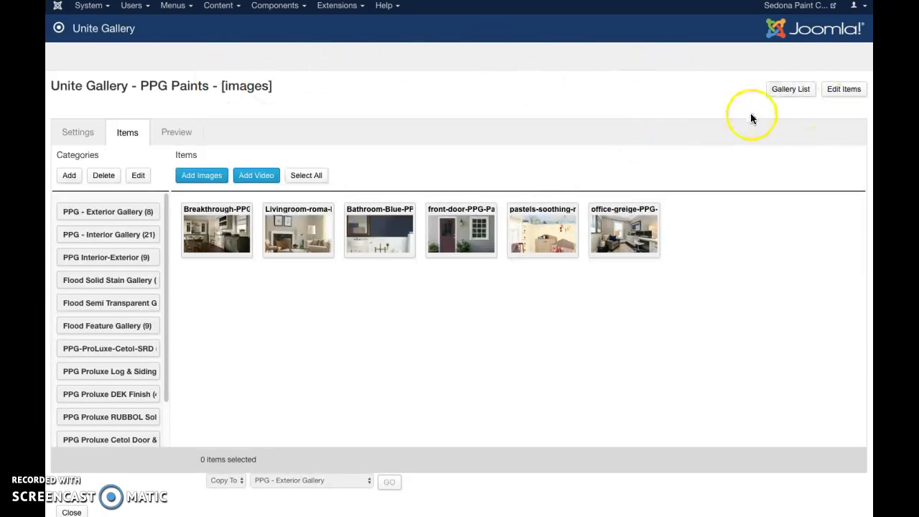
pyautogui.click(275, 7)
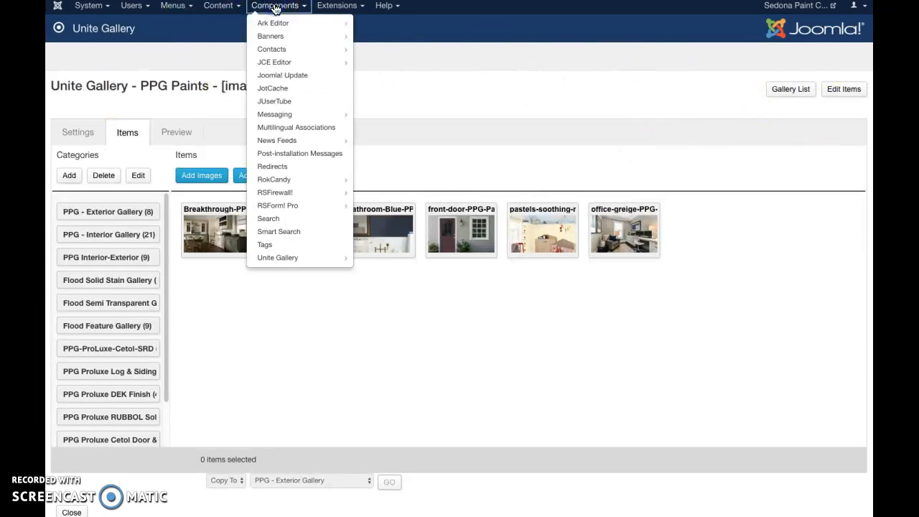
pyautogui.click(330, 5)
pyautogui.click(302, 7)
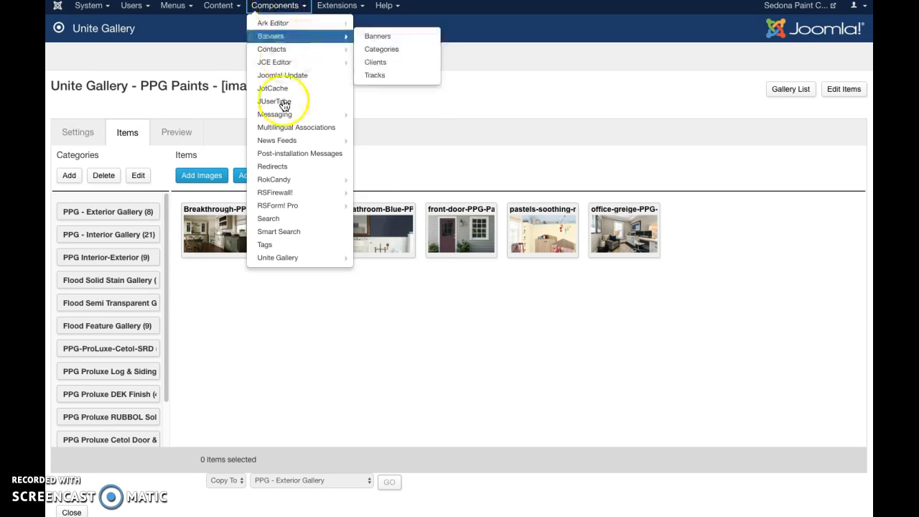
pyautogui.moveTo(279, 259)
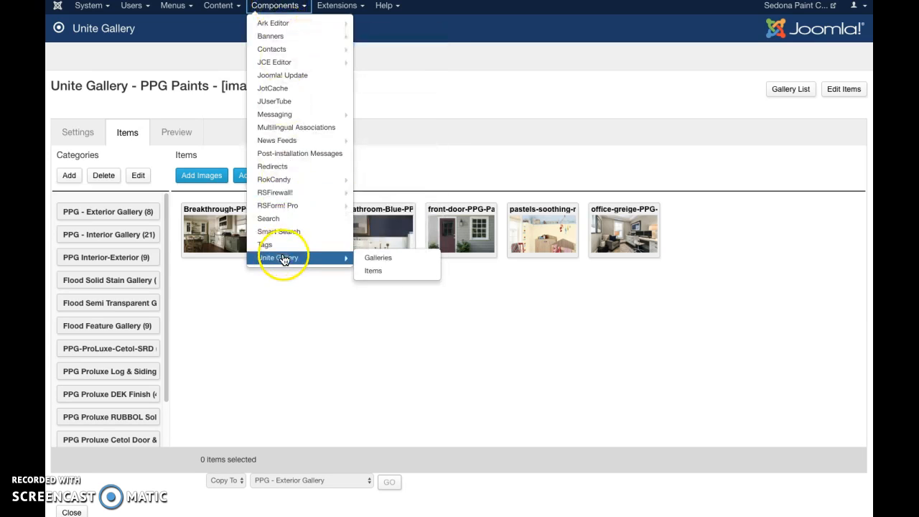
pyautogui.click(392, 260)
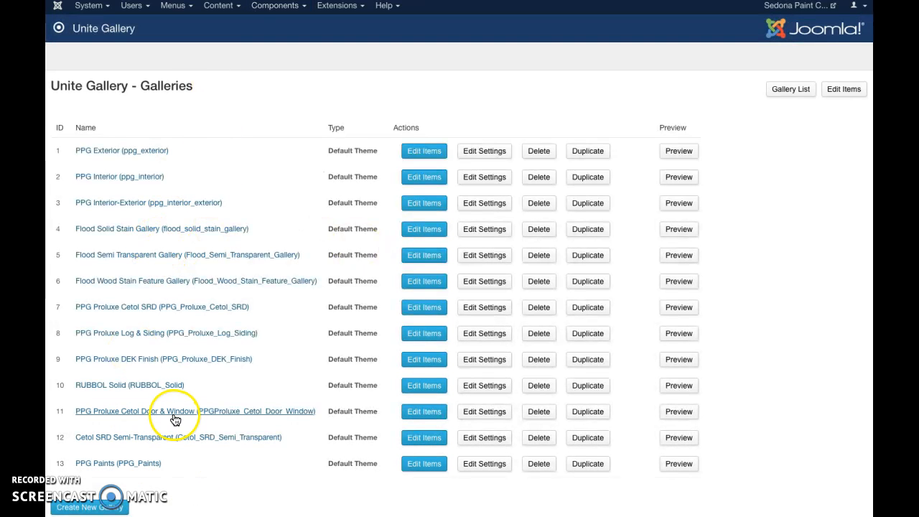
# Step: View the settings of the PPG Paints gallery and return to the galleries list
pyautogui.click(140, 467)
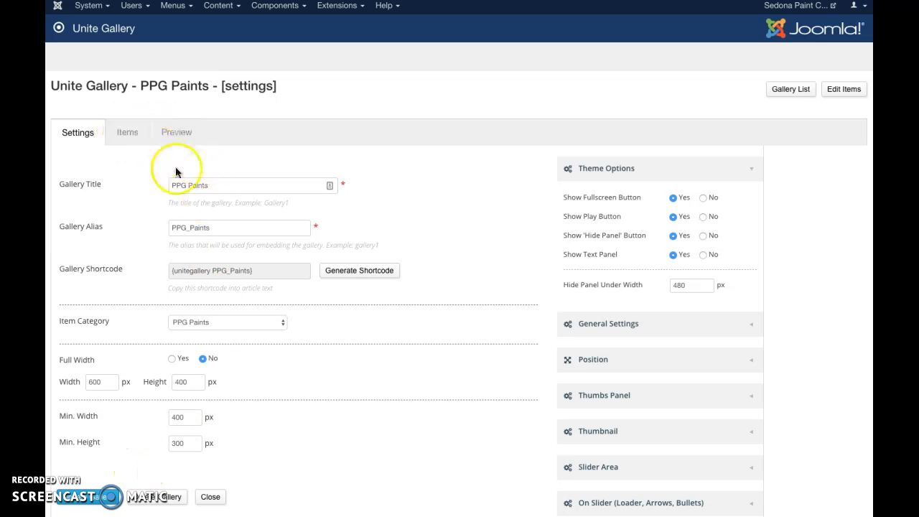
pyautogui.hotkey('alt', 'Left')
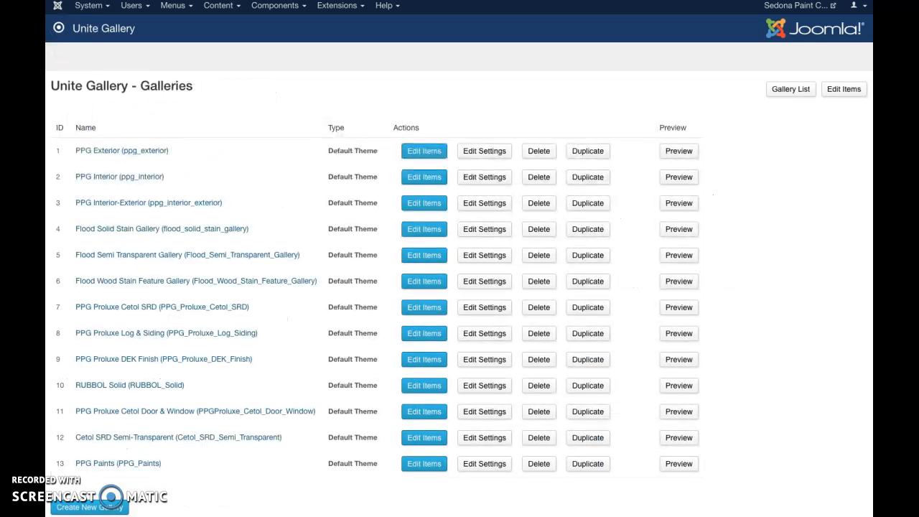
# Step: Open the PPG Paints gallery's items for editing and bring up the image browser for adding images
pyautogui.click(417, 465)
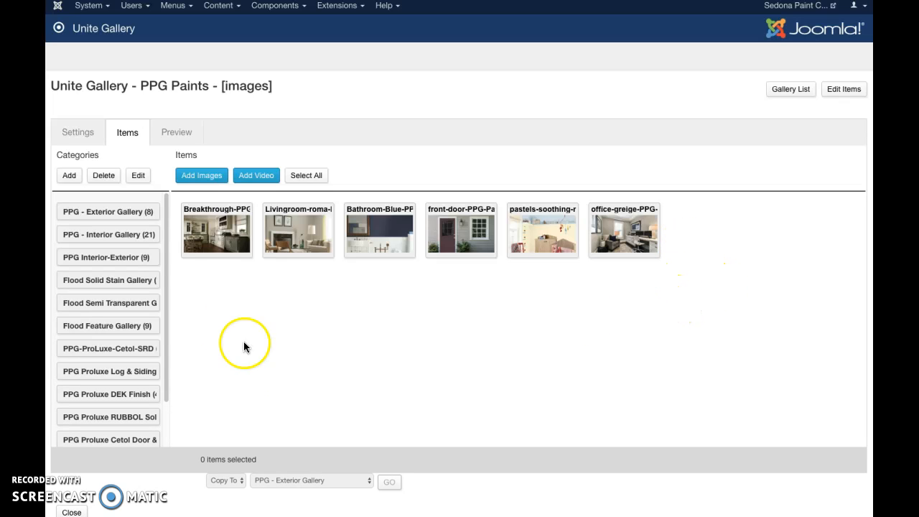
pyautogui.moveTo(167, 296); pyautogui.dragTo(163, 406)
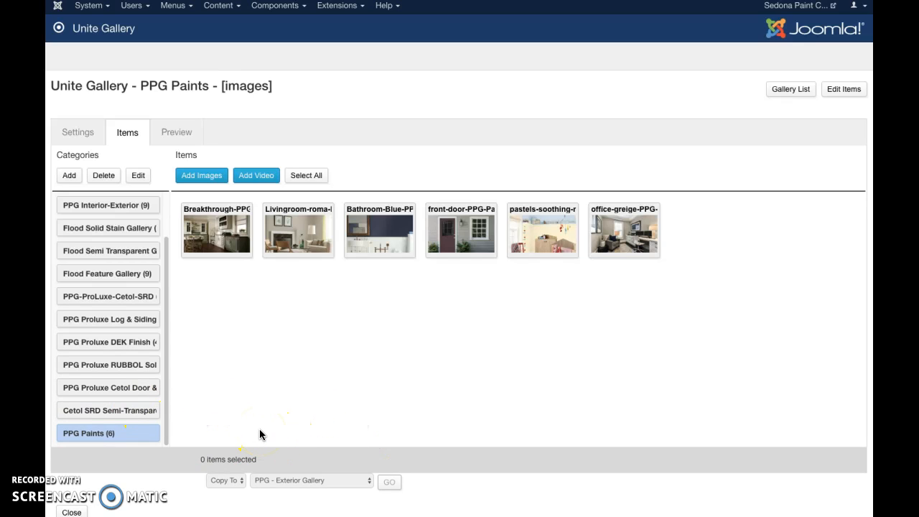
pyautogui.click(170, 419)
pyautogui.click(209, 177)
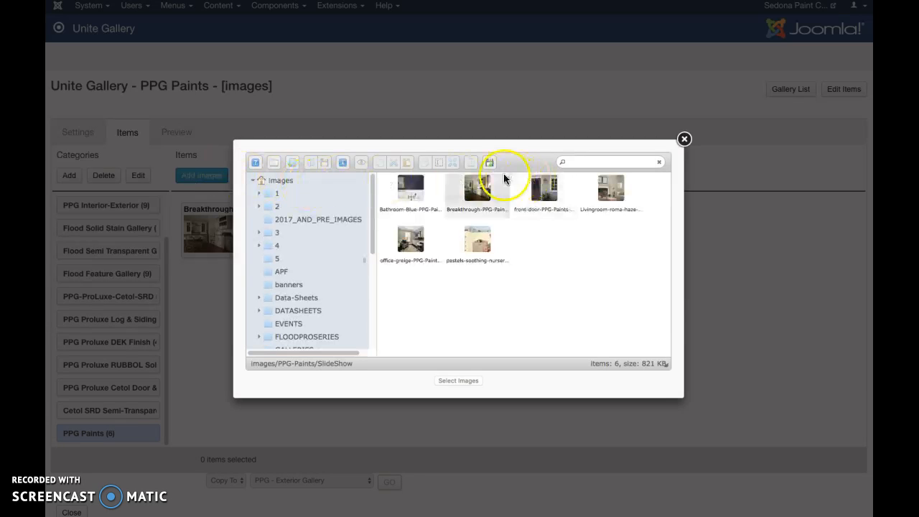
pyautogui.click(492, 164)
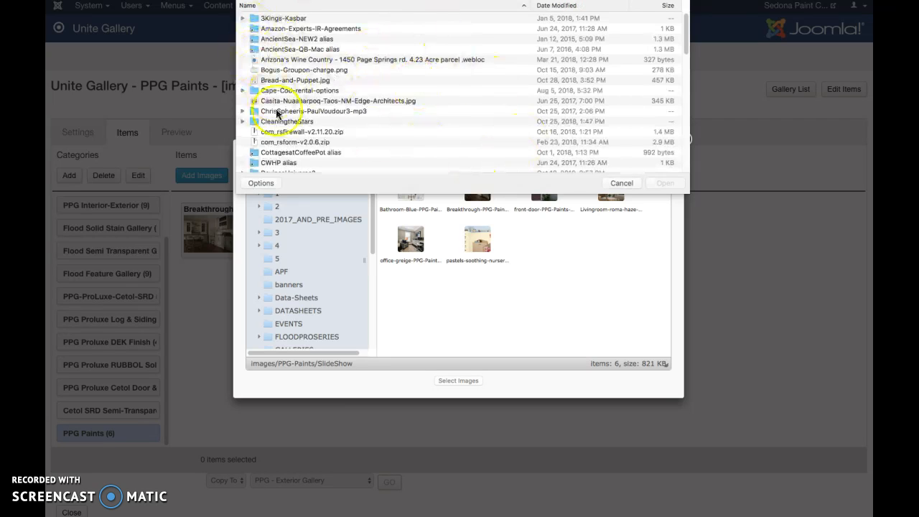
pyautogui.click(292, 5)
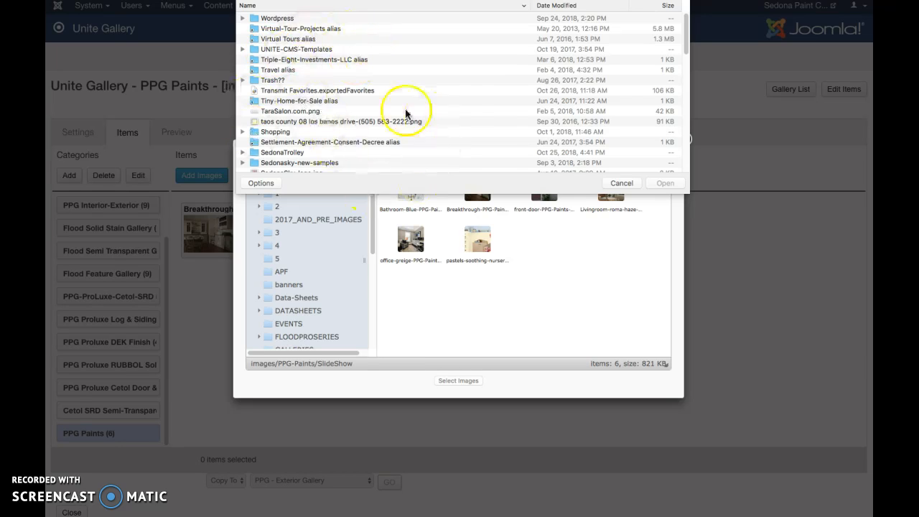
pyautogui.click(622, 183)
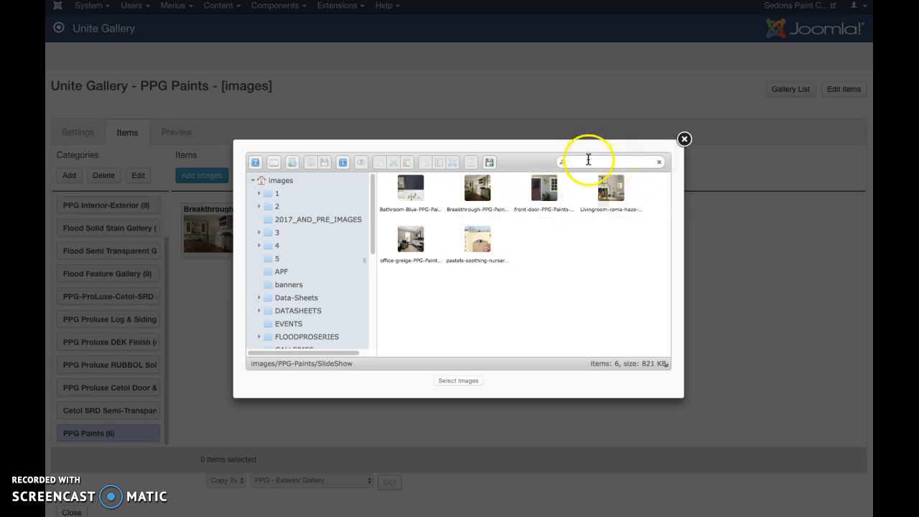
# Step: Start a file upload and browse through SedonaPaint-NEW alias and *****TBDs into PPG-Paints, down to the folder holding the paint images
pyautogui.click(489, 162)
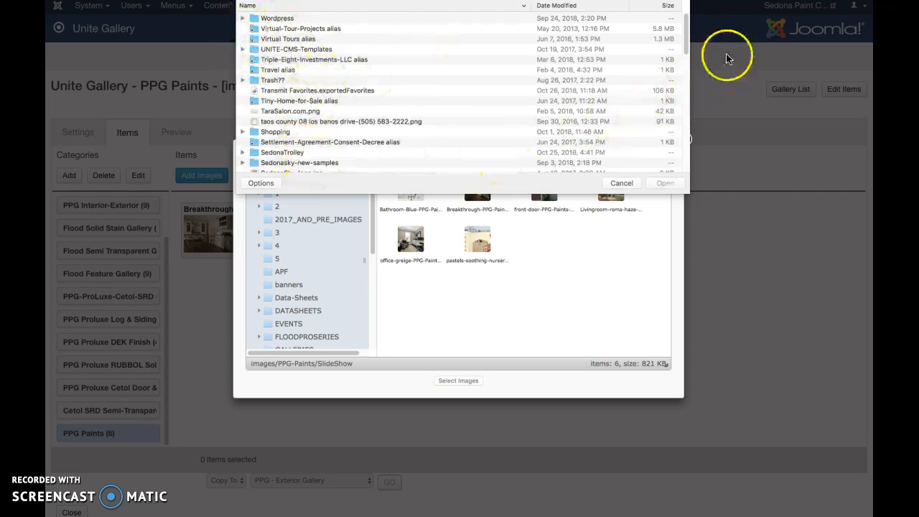
pyautogui.moveTo(685, 47); pyautogui.dragTo(687, 65)
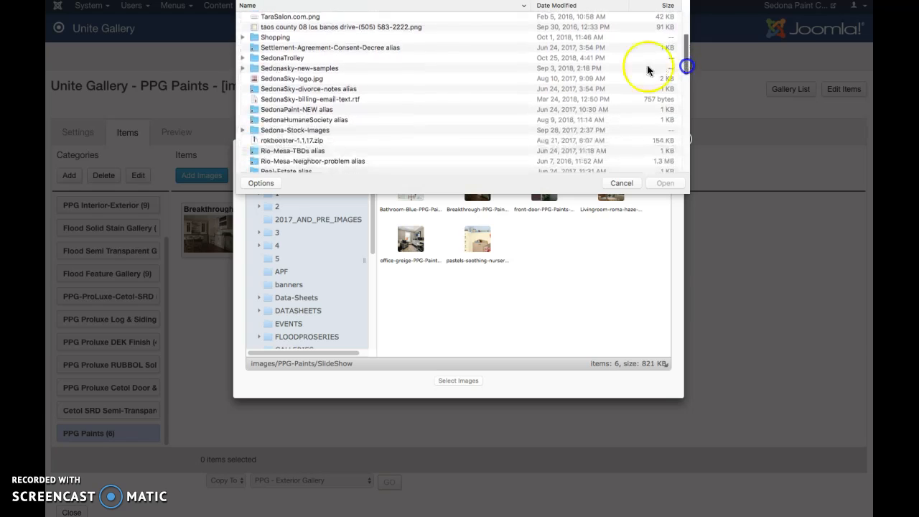
pyautogui.doubleClick(319, 112)
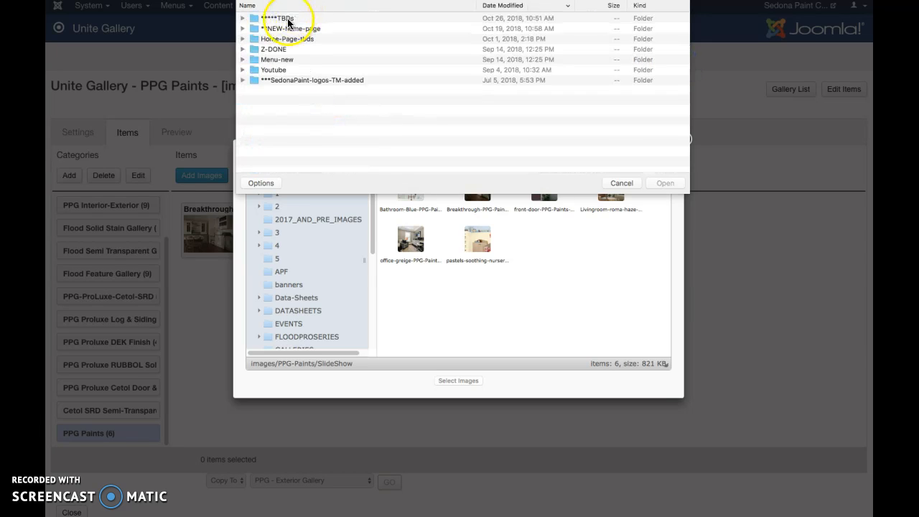
pyautogui.doubleClick(285, 18)
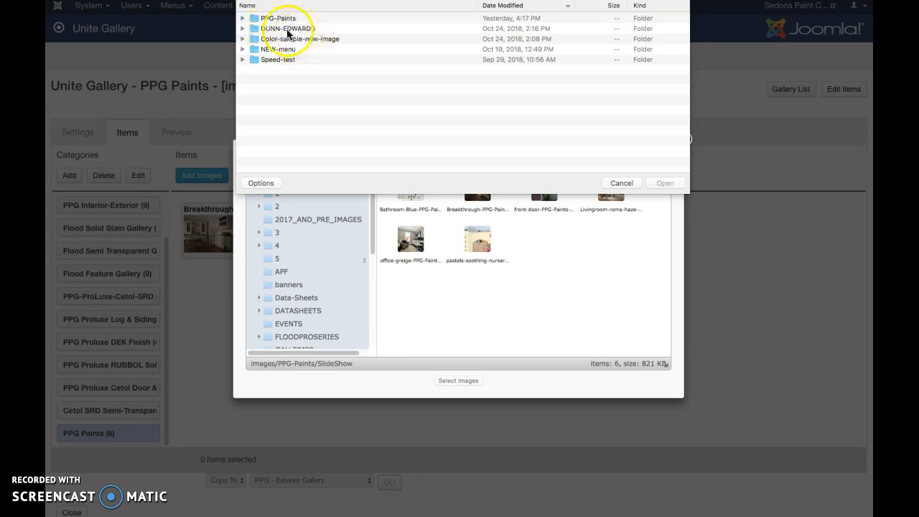
pyautogui.doubleClick(281, 20)
pyautogui.doubleClick(287, 19)
pyautogui.doubleClick(274, 20)
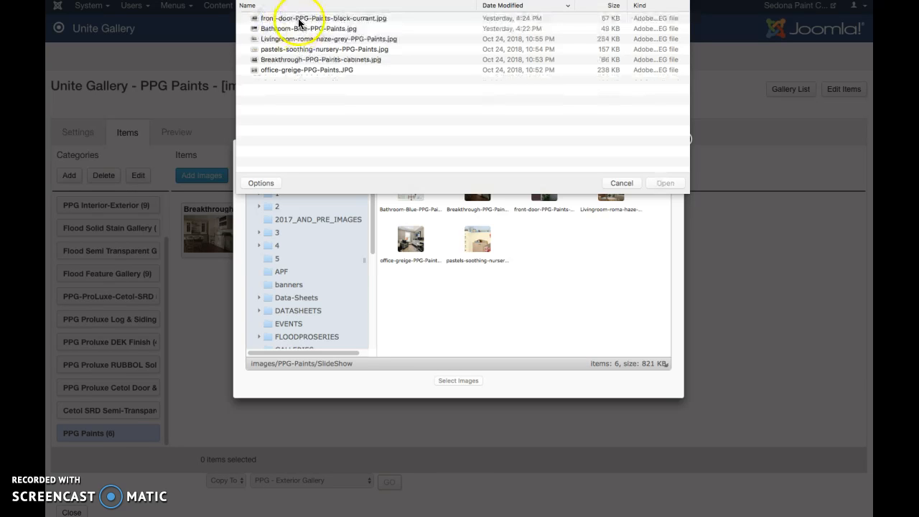
# Step: Upload front-door-PPG-Paints-black-currant.jpg to the images/PPG-Paints/SlideShow folder and add it to the PPG Paints gallery
pyautogui.click(299, 20)
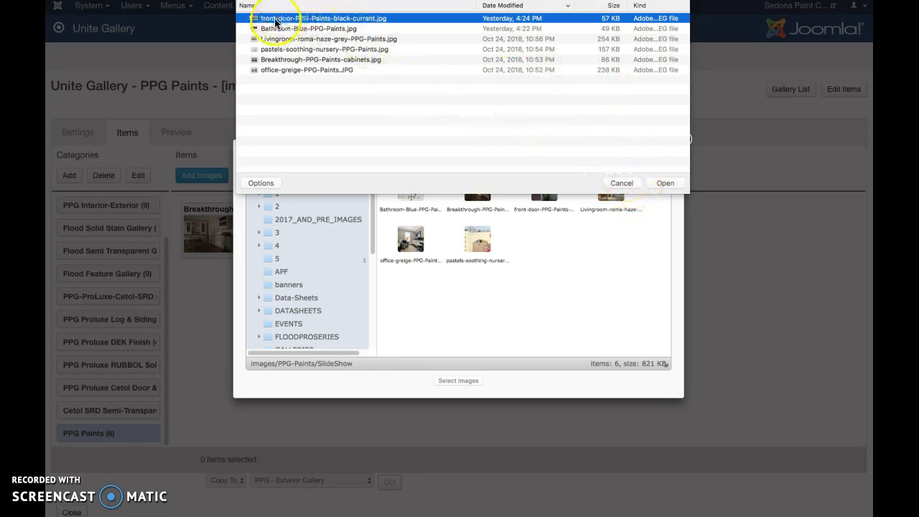
pyautogui.click(661, 183)
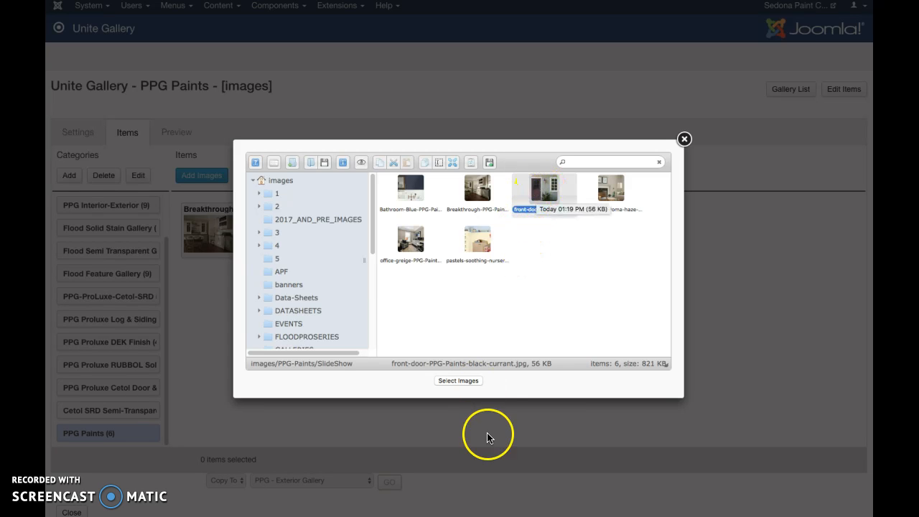
pyautogui.click(467, 383)
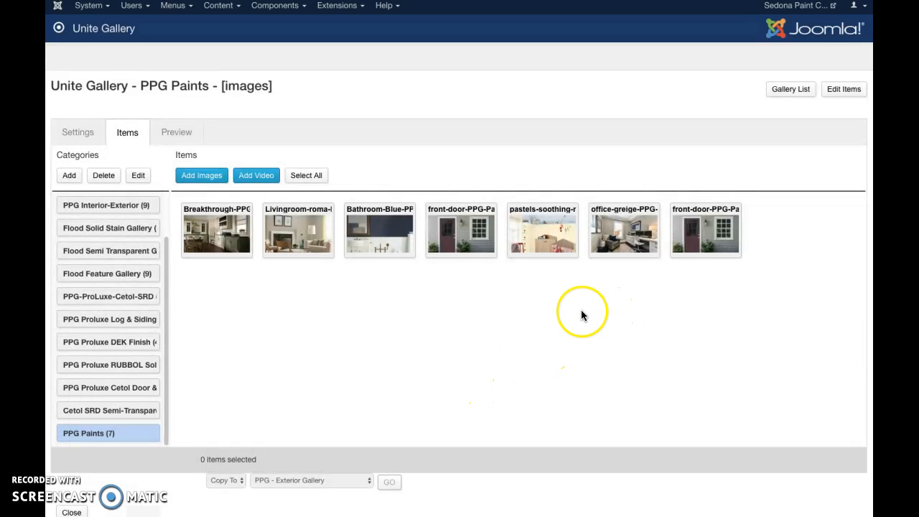
# Step: Delete the duplicate front-door image at the end of the PPG Paints gallery
pyautogui.click(716, 237)
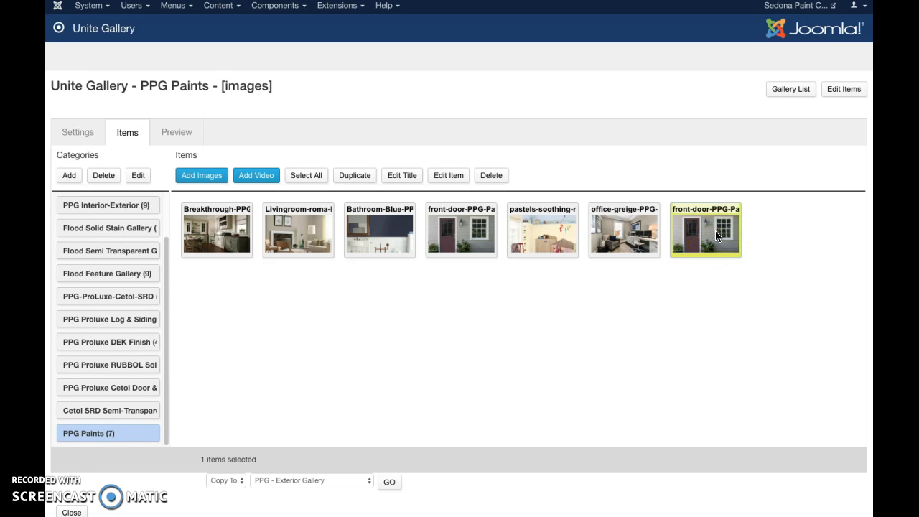
pyautogui.click(492, 179)
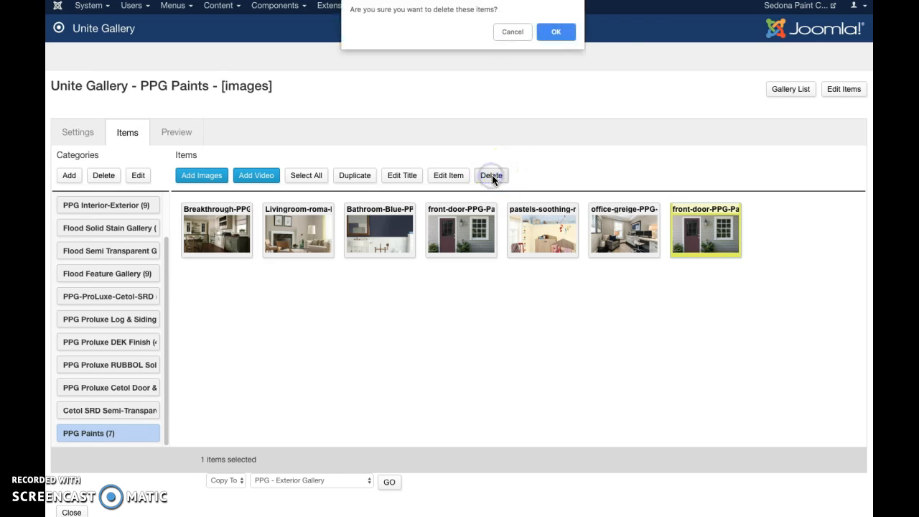
pyautogui.click(574, 33)
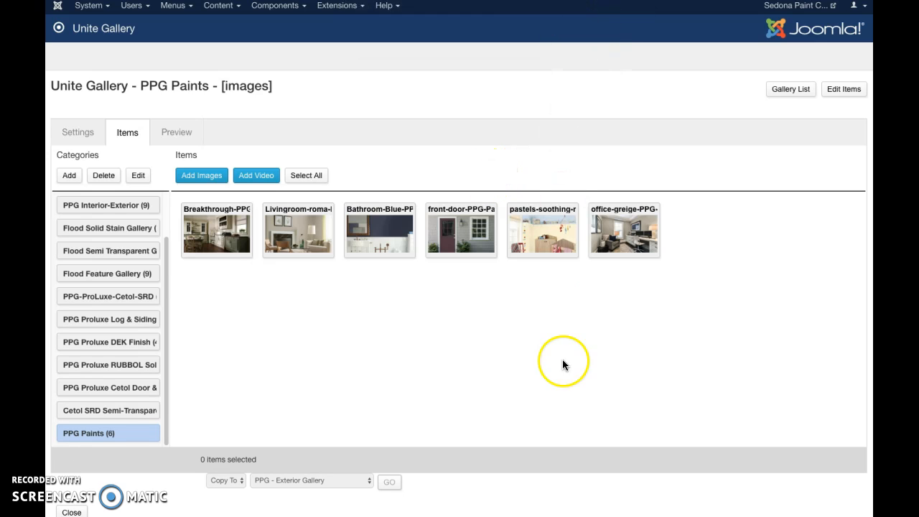
# Step: Reorder the gallery items so the front-door image sits between the pastels-soothing and office-greige images
pyautogui.moveTo(446, 230)
pyautogui.mouseDown()
pyautogui.moveTo(334, 228)
pyautogui.moveTo(461, 224)
pyautogui.mouseUp()
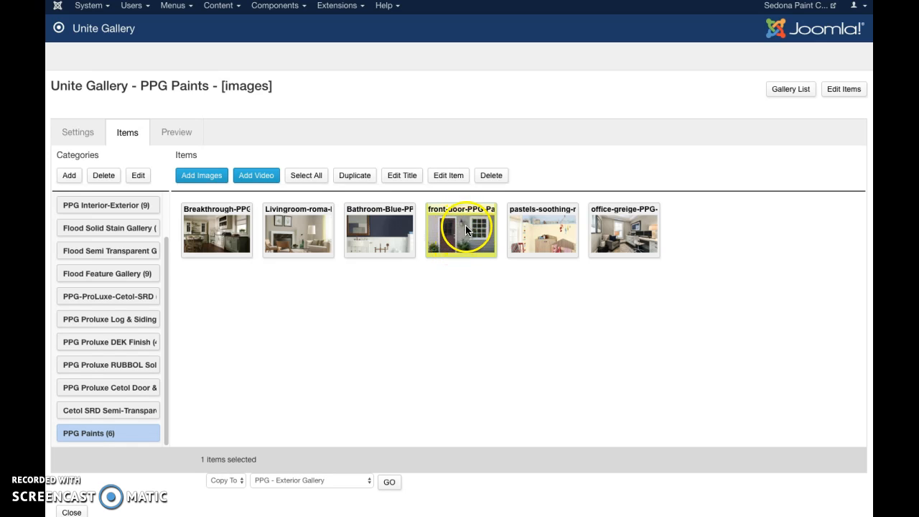
pyautogui.moveTo(448, 232); pyautogui.dragTo(459, 247)
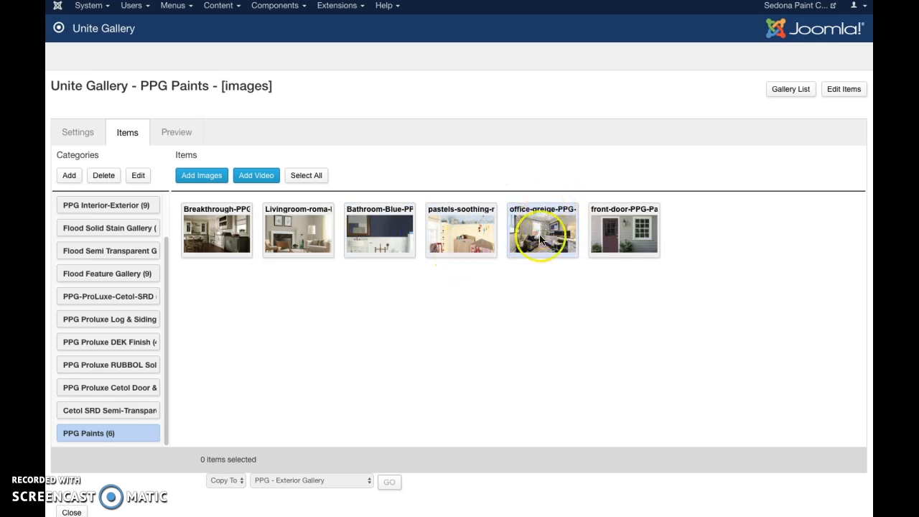
pyautogui.moveTo(621, 210); pyautogui.dragTo(515, 212)
pyautogui.click(607, 210)
pyautogui.moveTo(622, 213); pyautogui.dragTo(514, 213)
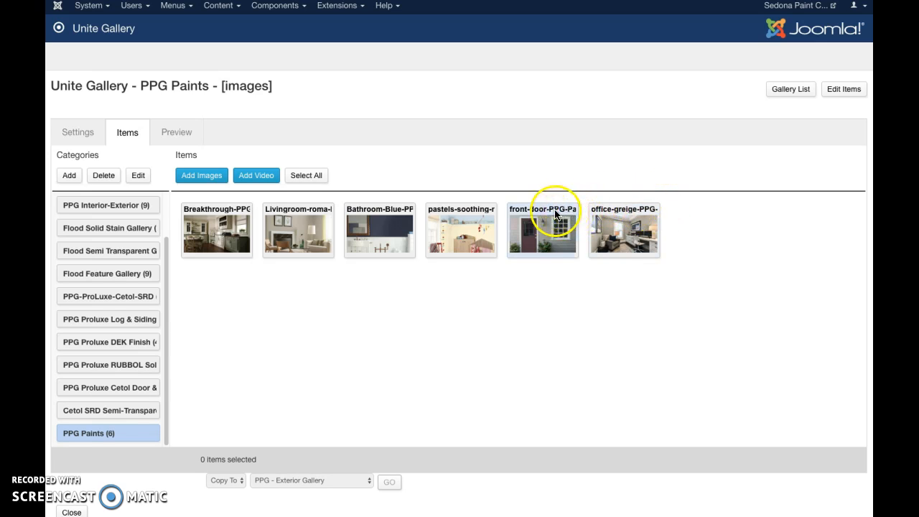
pyautogui.moveTo(545, 212); pyautogui.dragTo(436, 208)
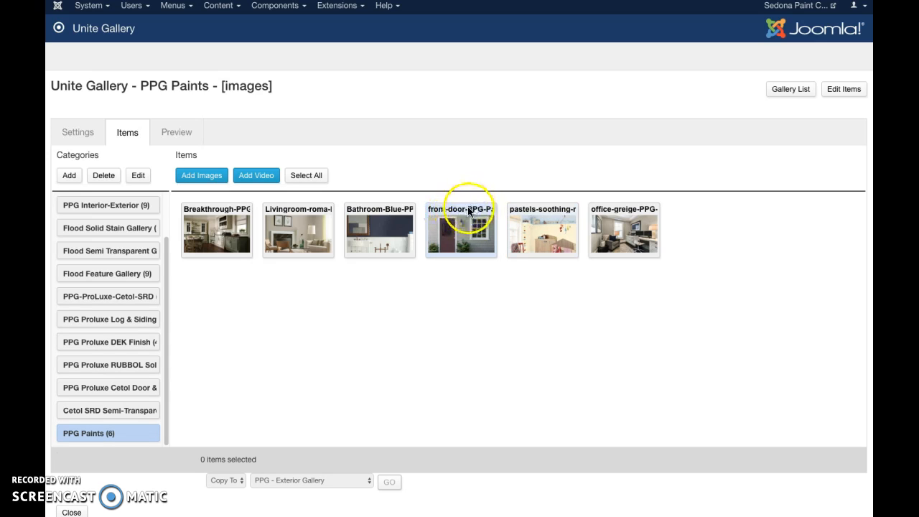
pyautogui.moveTo(467, 212); pyautogui.dragTo(519, 209)
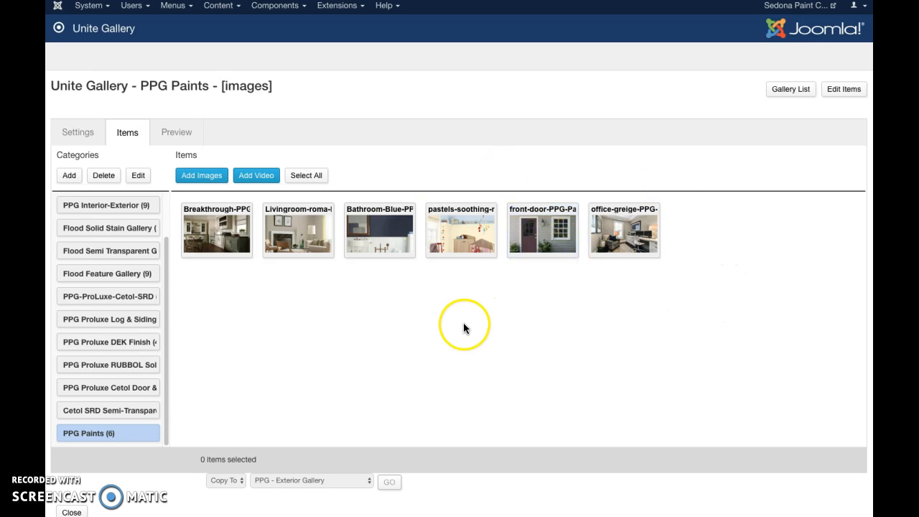
# Step: View the title editor and the item details of the Breakthrough-PPG-Paints-cabinets image, closing both without changes
pyautogui.click(232, 228)
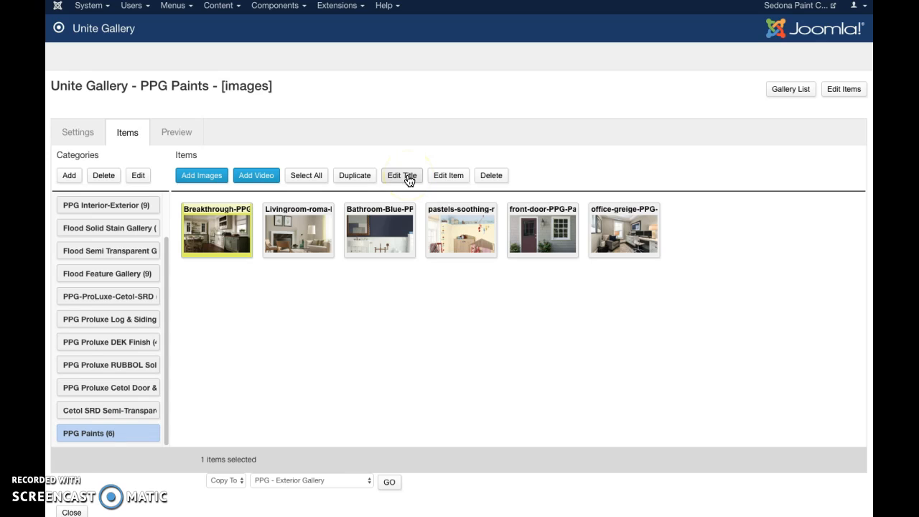
pyautogui.click(449, 178)
pyautogui.click(399, 176)
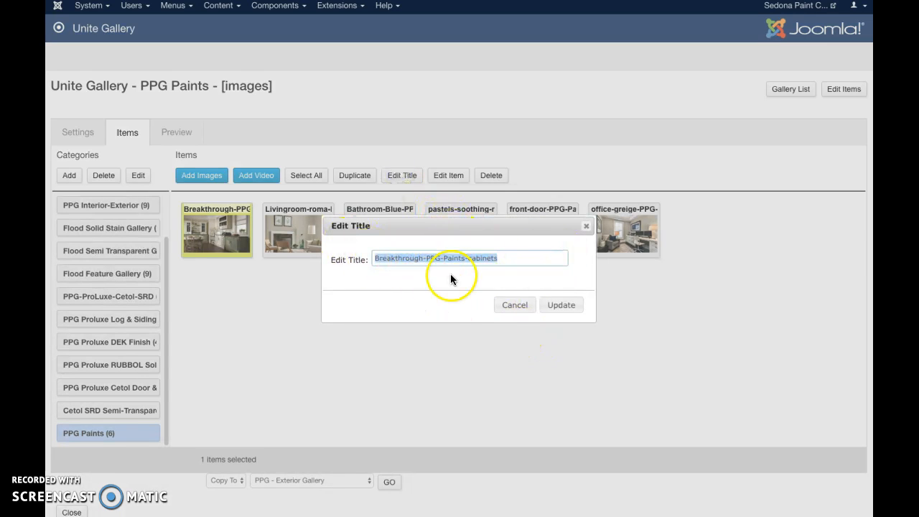
pyautogui.click(528, 308)
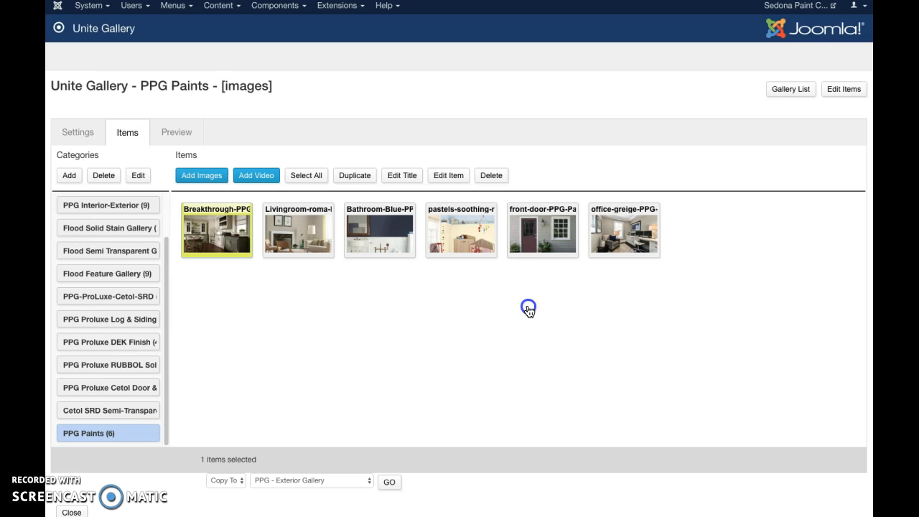
pyautogui.click(456, 176)
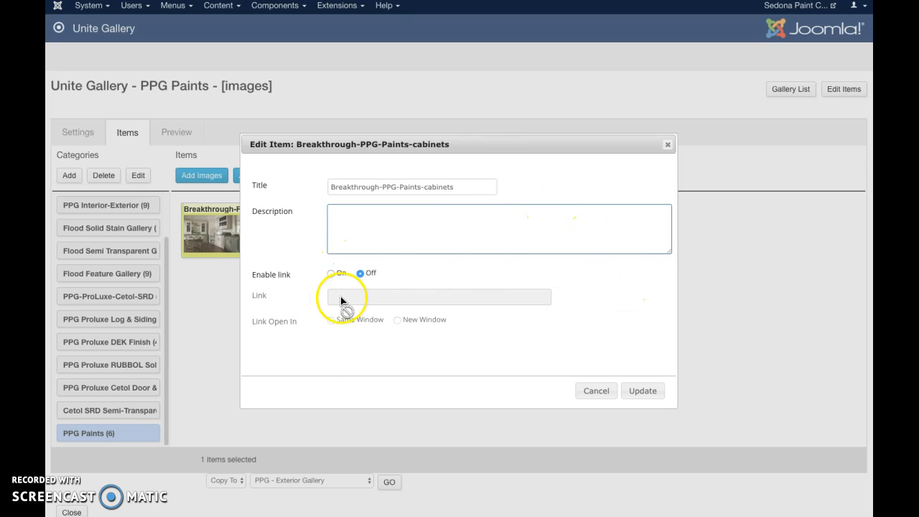
pyautogui.click(599, 391)
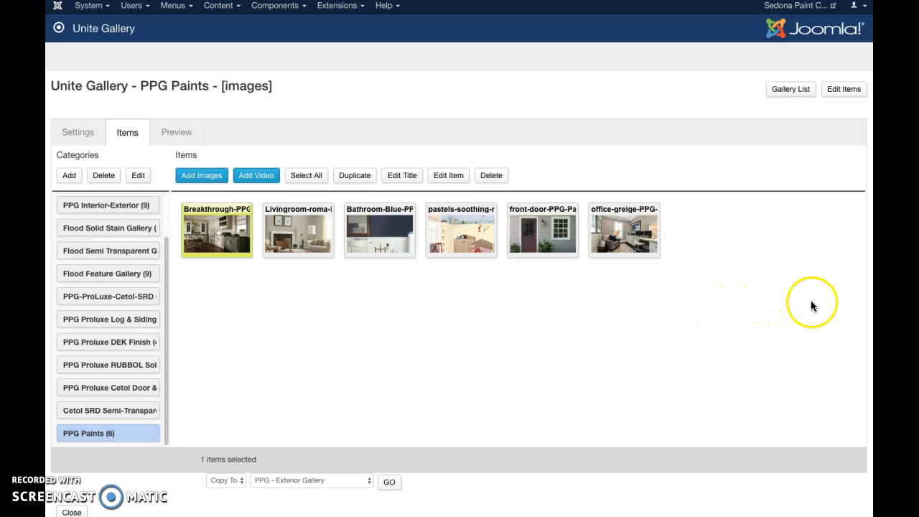
# Step: Select the Livingroom-roma image in the PPG Paints gallery
pyautogui.click(309, 246)
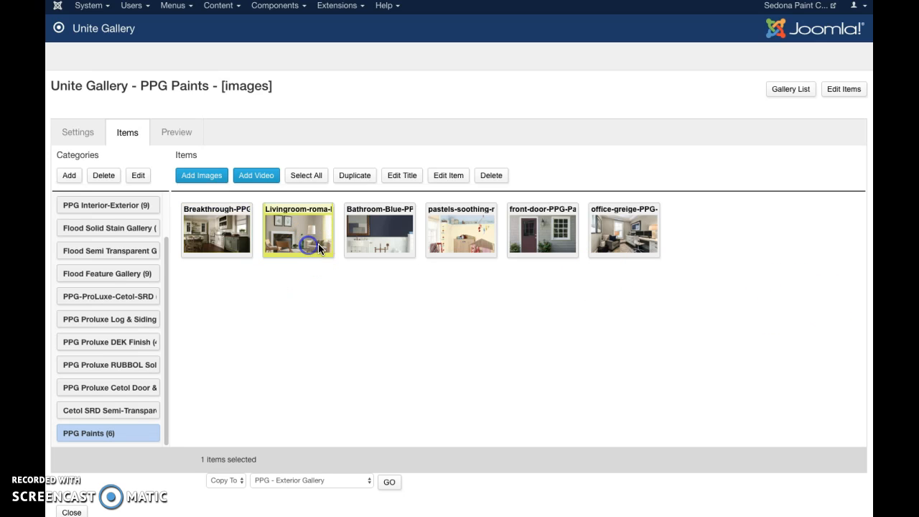